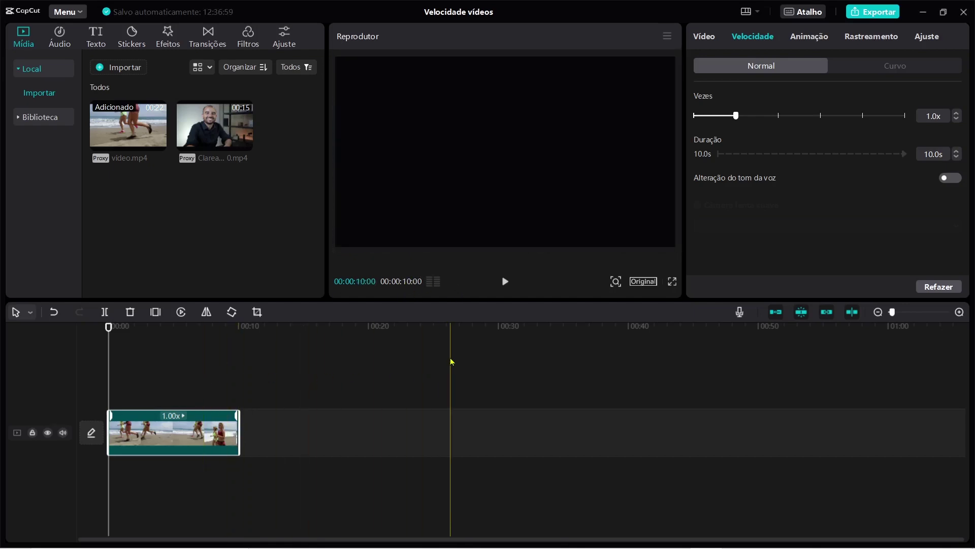
Slow the running clip to 0.9x and preview its playback.
click(957, 119)
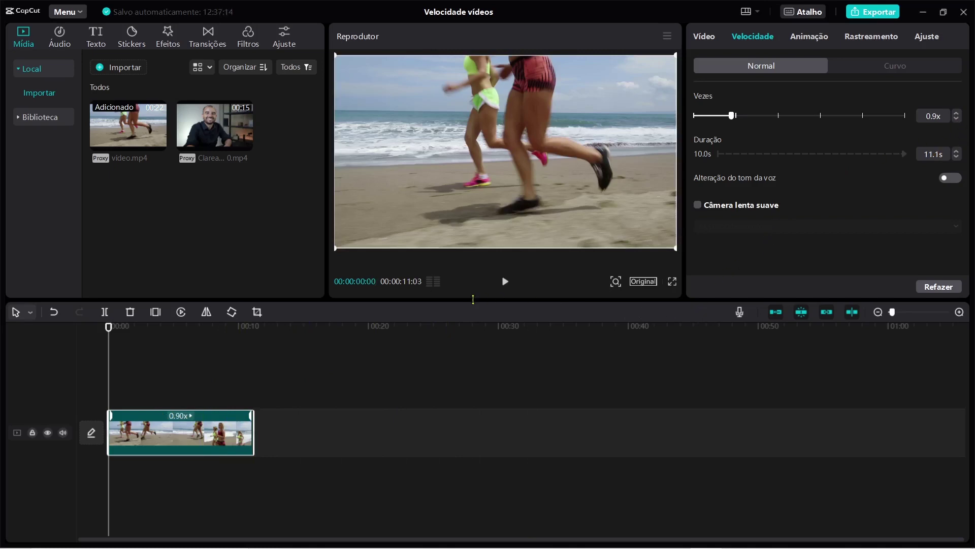
click(506, 282)
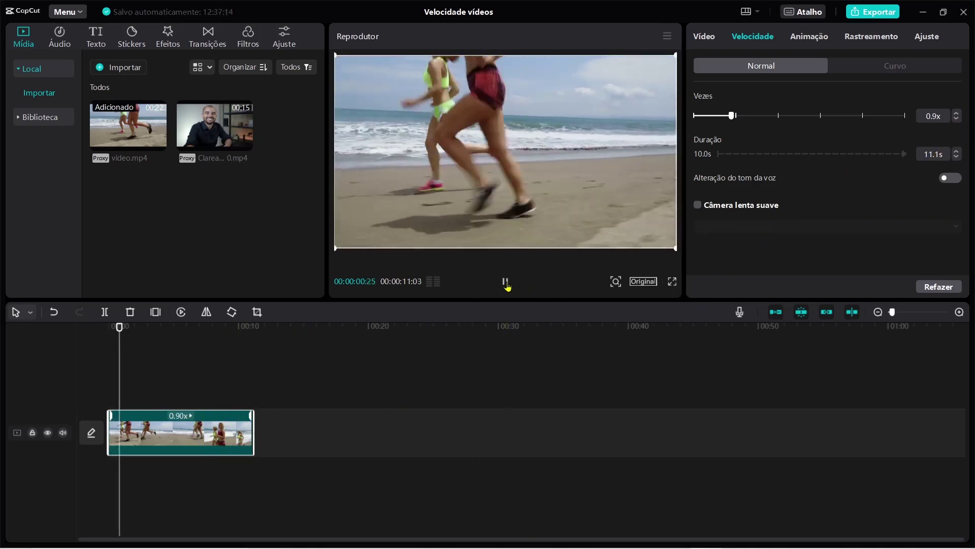
click(506, 283)
Set the running clip's speed to 0.5x and preview the slower motion.
click(957, 119)
click(958, 120)
click(957, 120)
click(957, 120)
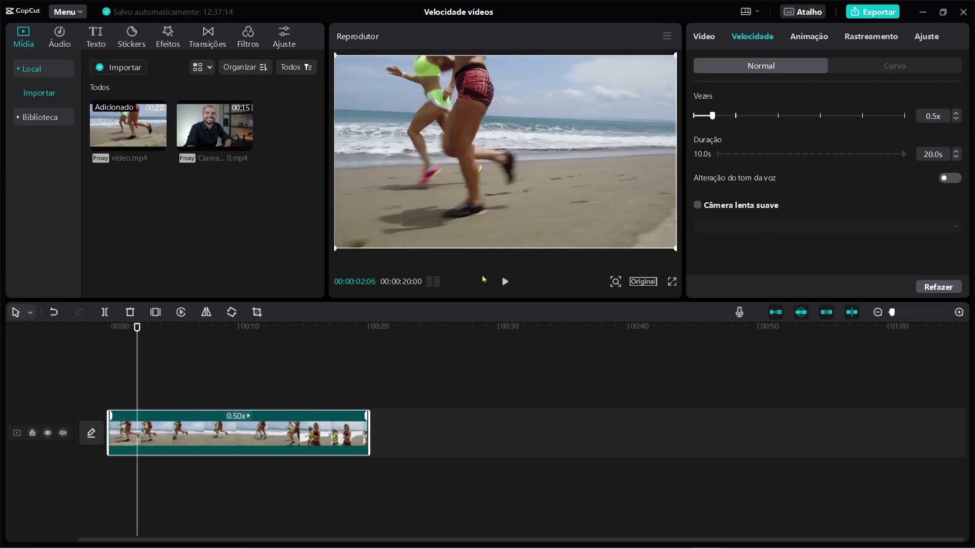
click(505, 281)
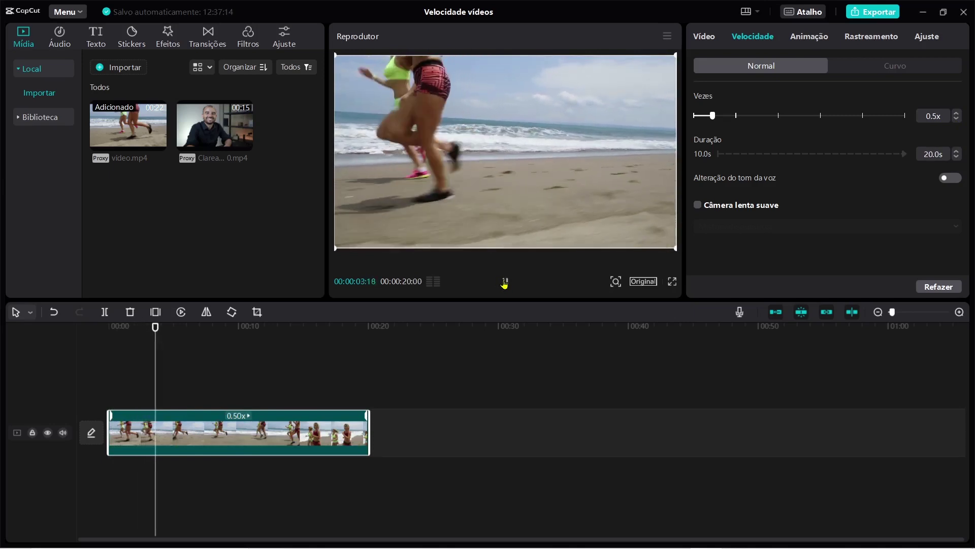
click(505, 282)
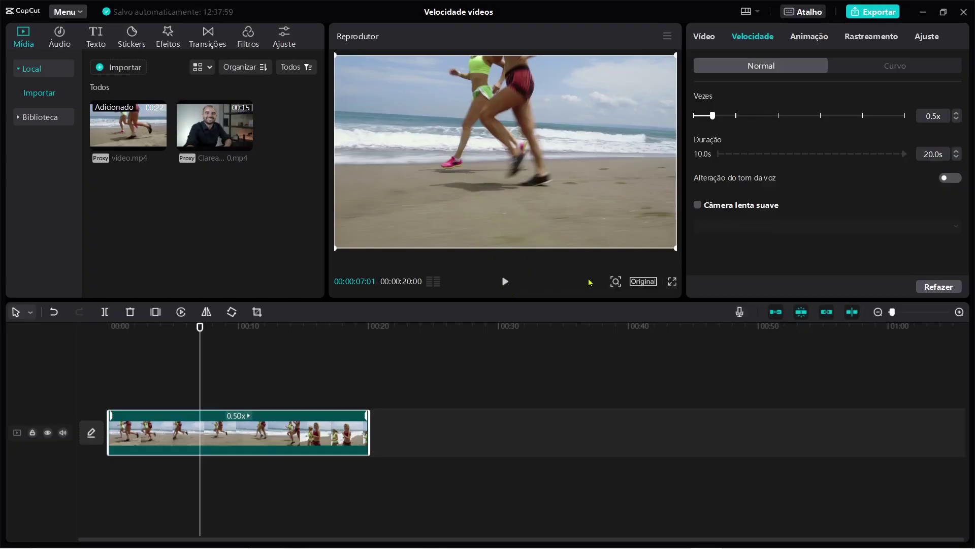
Enable smooth slow motion (Câmera lenta suave) on the running clip and preview the playback.
click(698, 205)
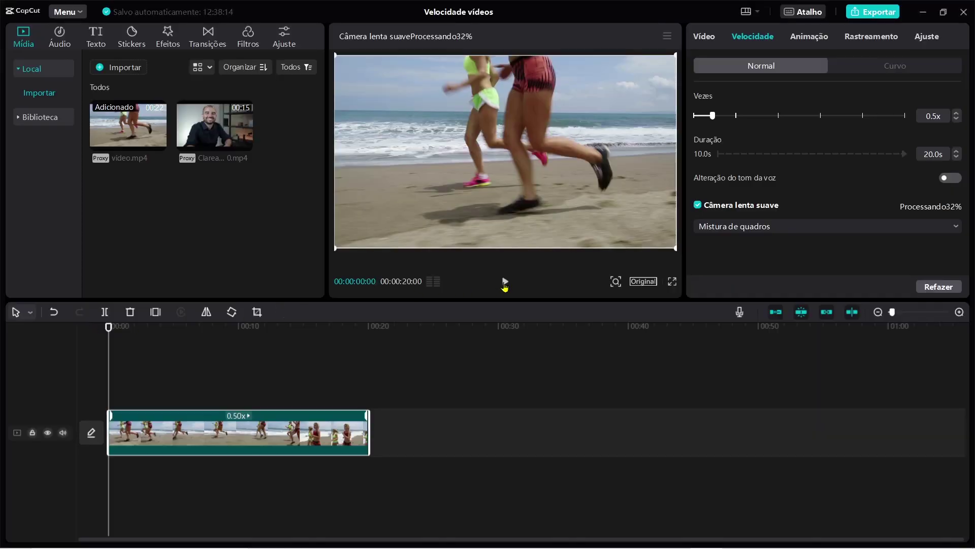
click(505, 284)
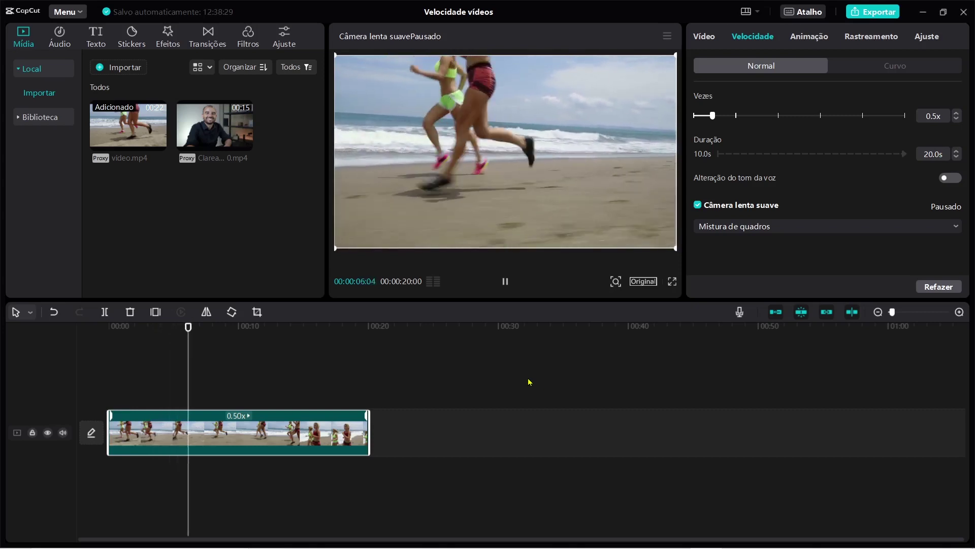
key(space)
Reduce the running clip's speed to 0.1x and play it.
click(957, 121)
click(957, 121)
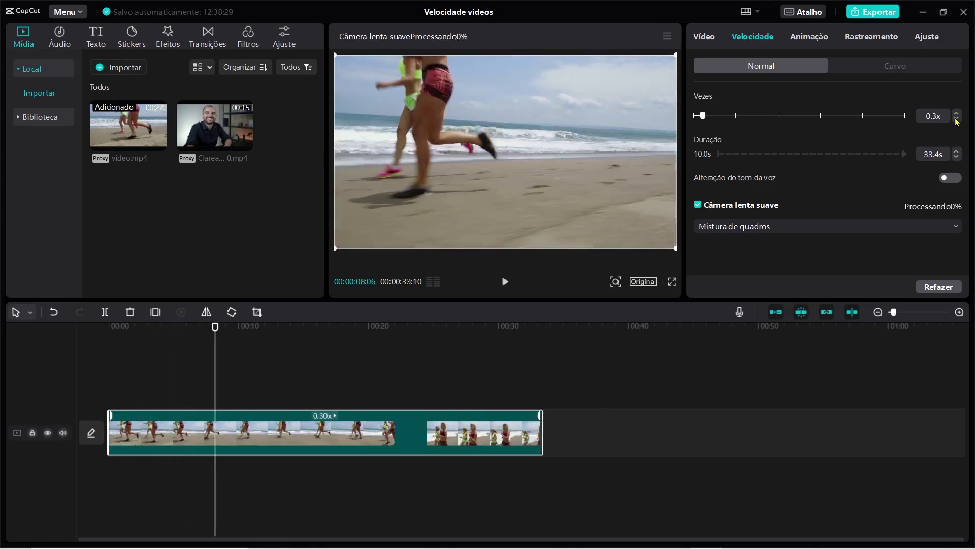
click(957, 121)
click(957, 121)
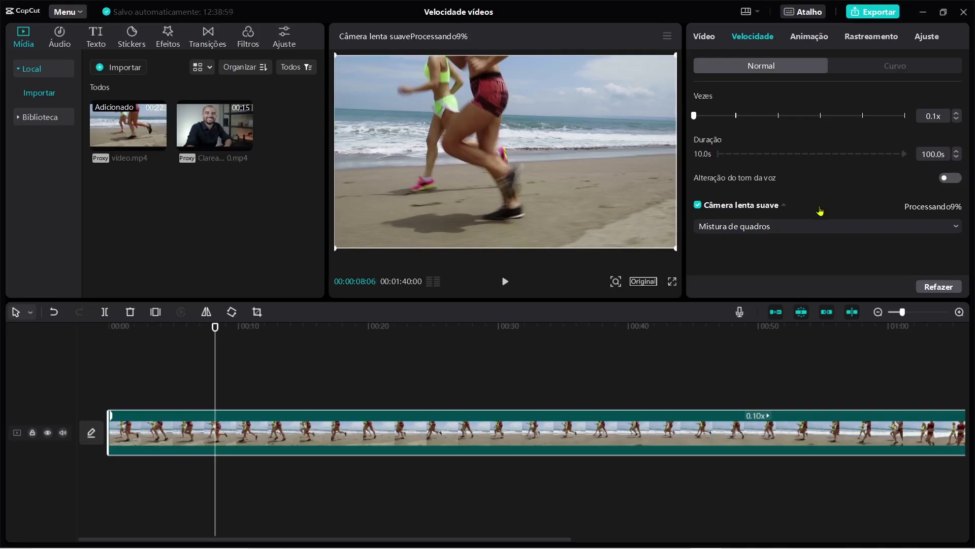
click(506, 281)
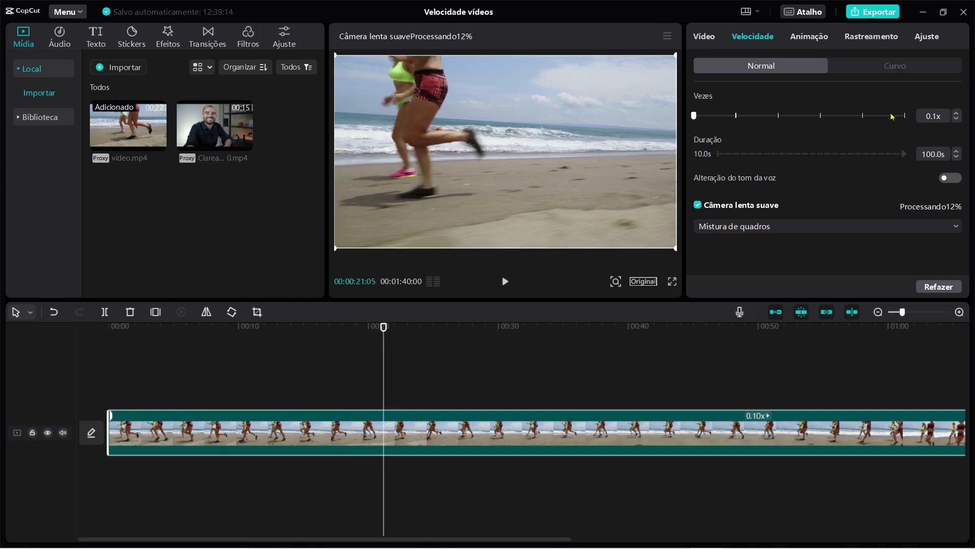
Reset the running clip to 1.0x and raise its speed to 2.0x.
click(736, 116)
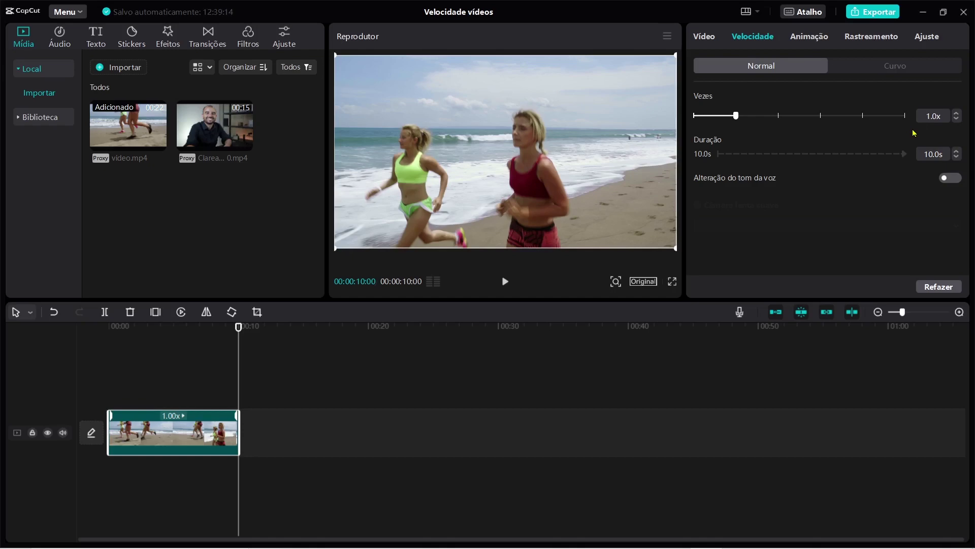
click(958, 115)
click(958, 115)
click(957, 114)
click(957, 114)
click(957, 114)
click(957, 115)
click(957, 114)
click(957, 114)
click(957, 114)
click(957, 115)
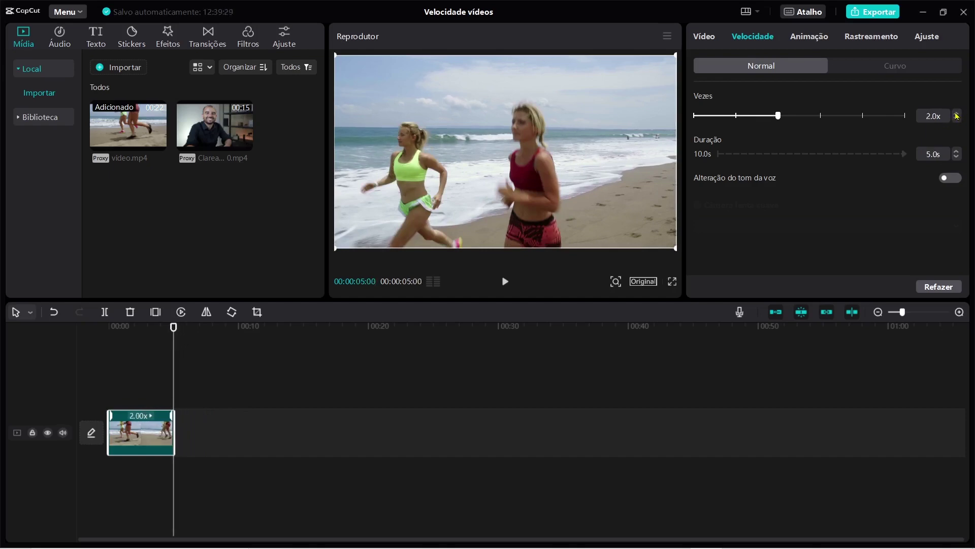
Preview the sped-up clip from the start of the timeline.
drag(174, 329, 56, 330)
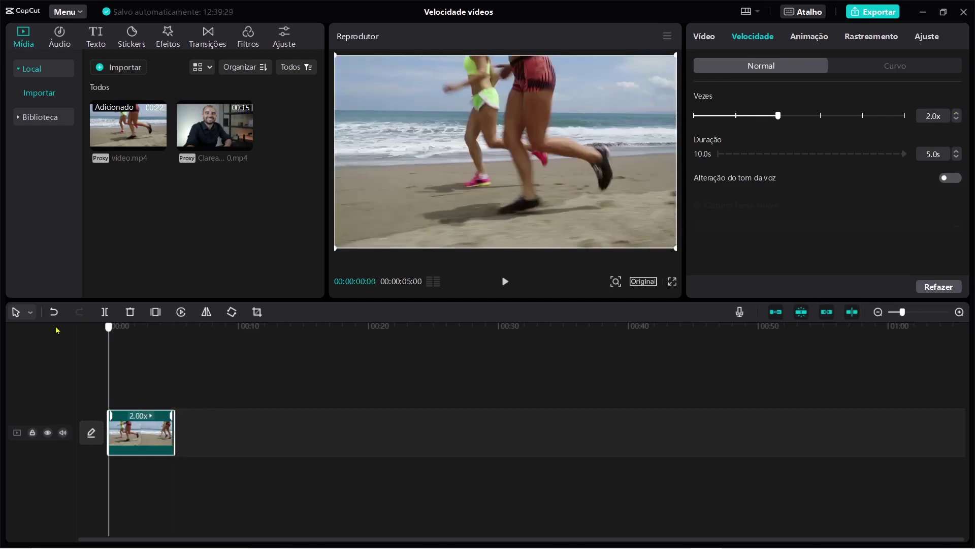
click(505, 283)
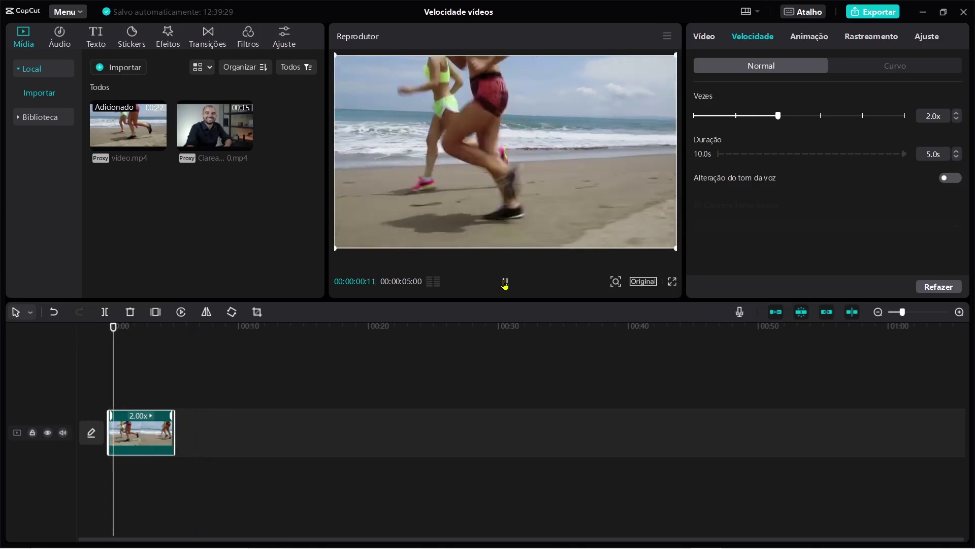
click(506, 289)
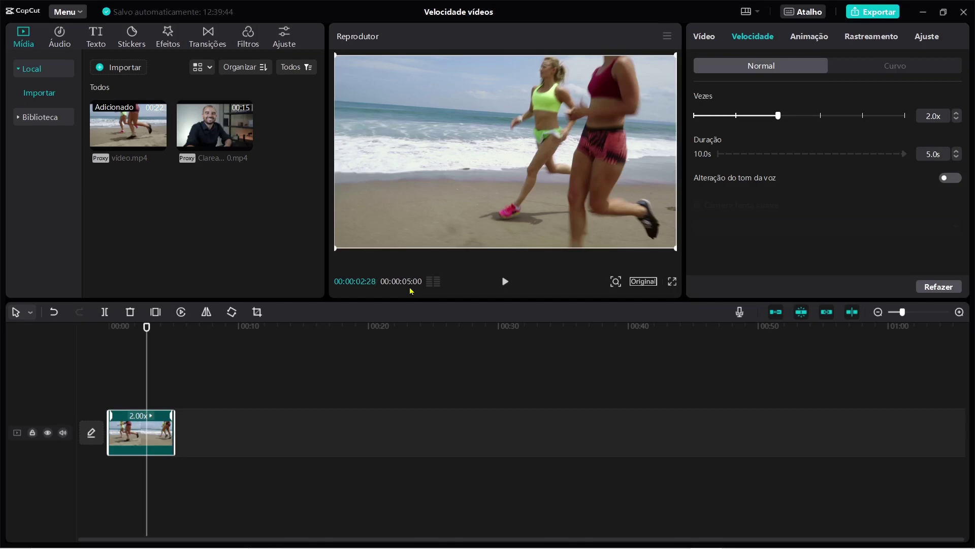
Increase the running clip's speed to the maximum of 100.0x.
click(956, 113)
click(956, 113)
click(957, 113)
click(957, 113)
click(956, 113)
drag(786, 115, 917, 119)
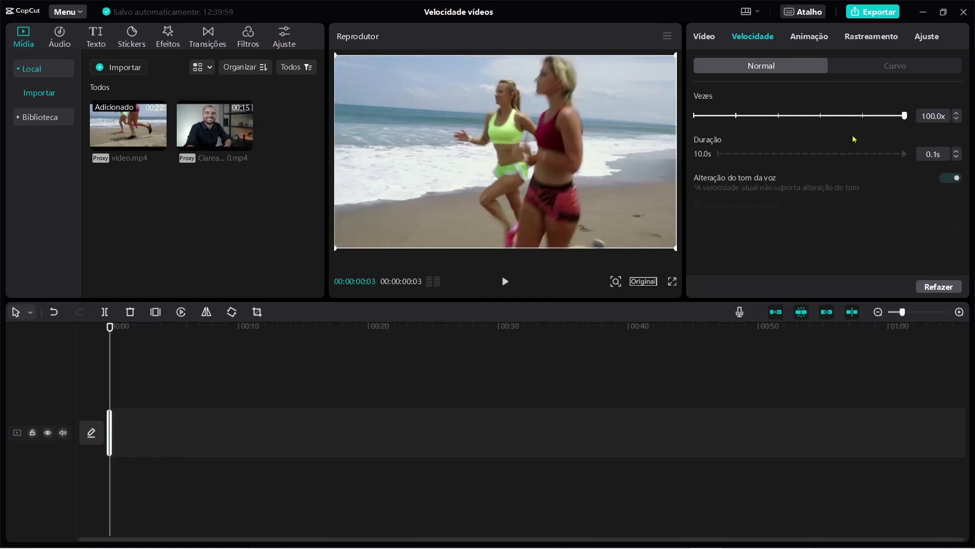
Reset the running clip's speed to 1.0x and set its duration to 13 s.
click(735, 116)
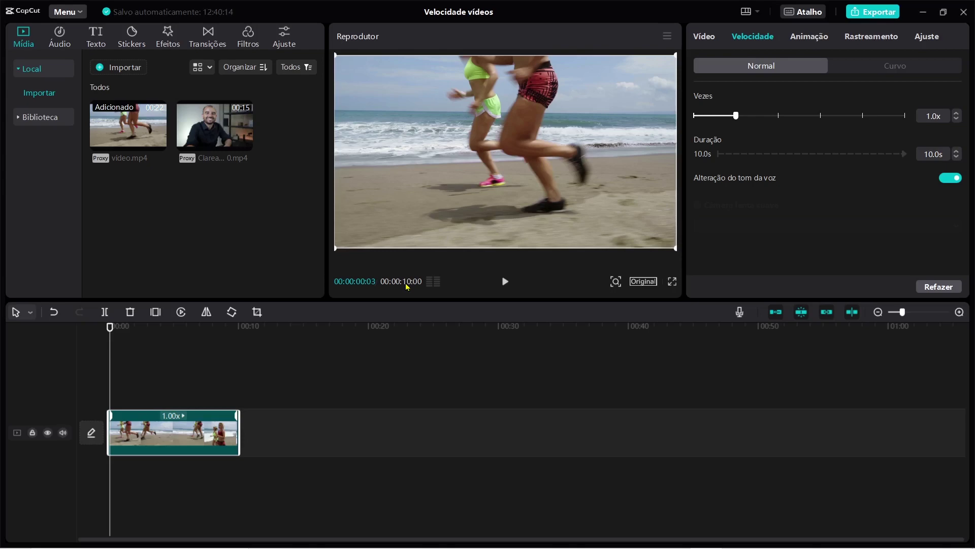
click(957, 156)
text(13s)
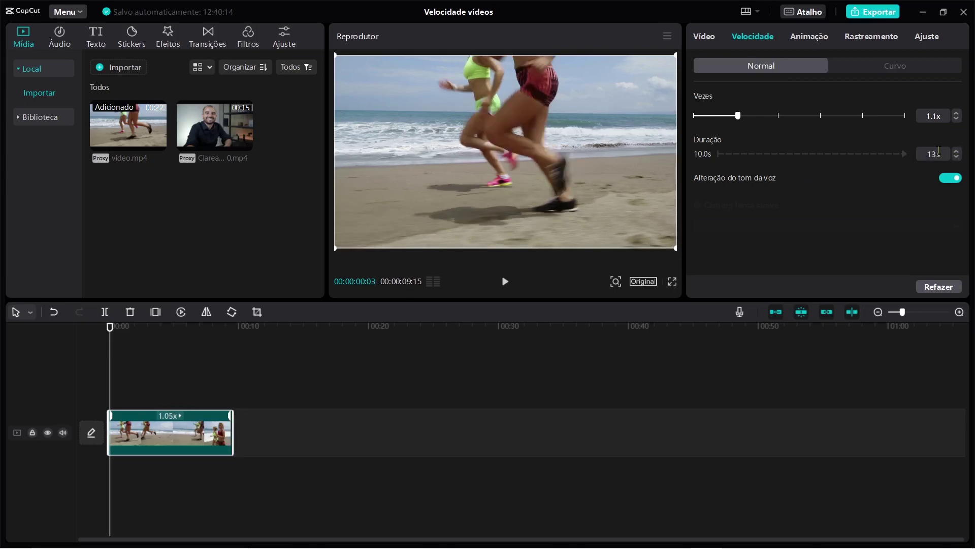
key(Return)
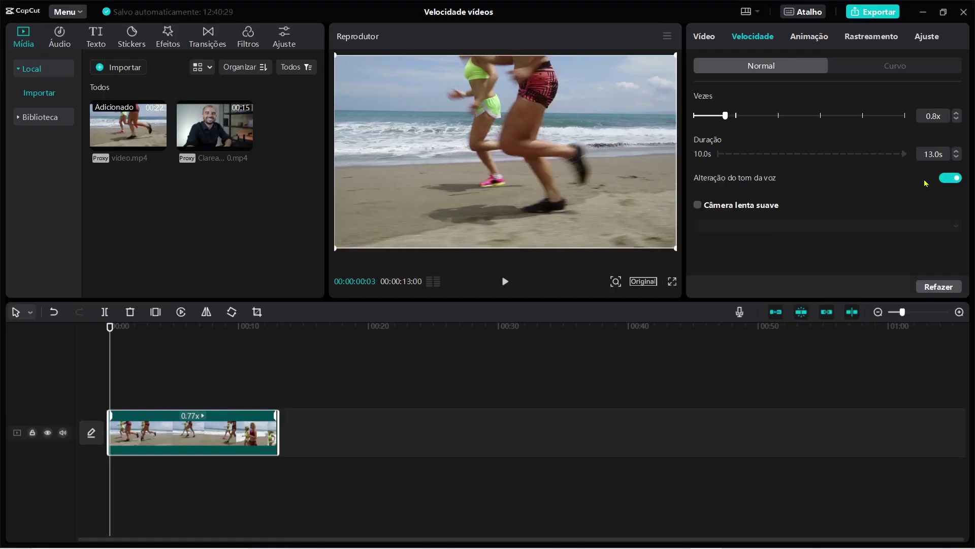
Set the running clip's duration to 7 s.
drag(934, 155, 913, 164)
text(7s)
key(Return)
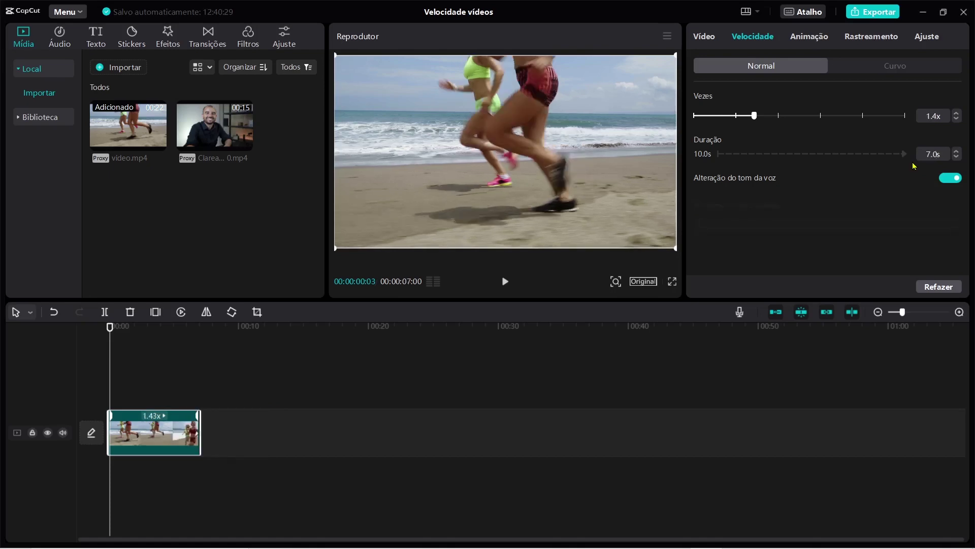